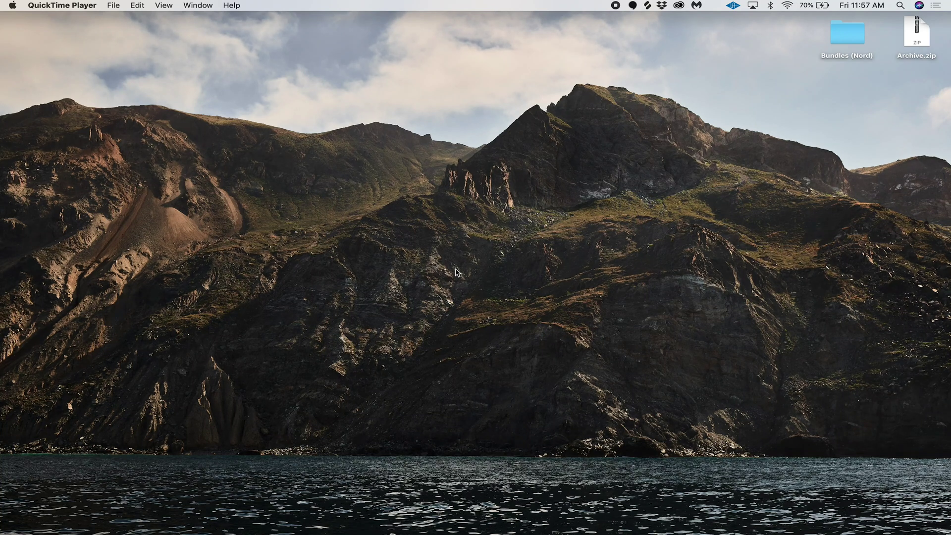
- Launch Audio MIDI Setup from Spotlight and show MIDI Studio with its Network setup window
key("super+space")
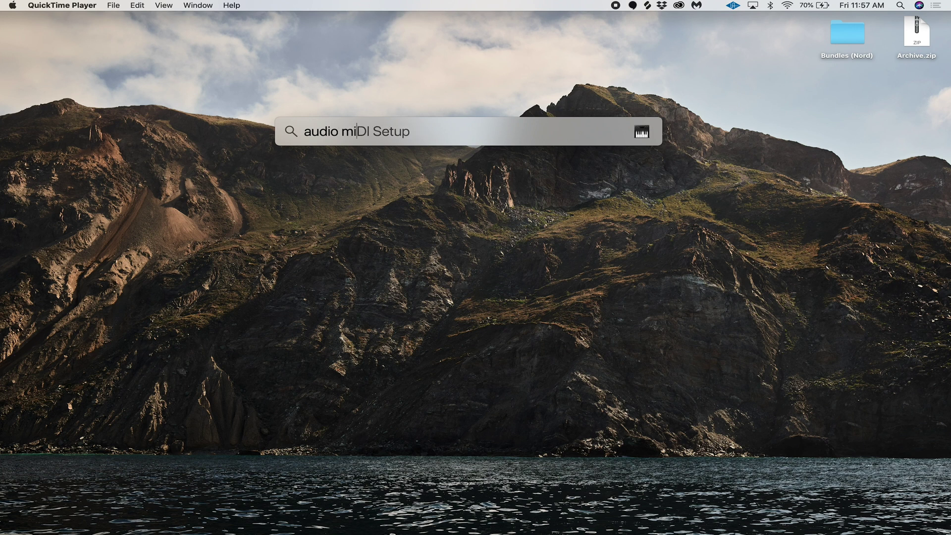
key("Return")
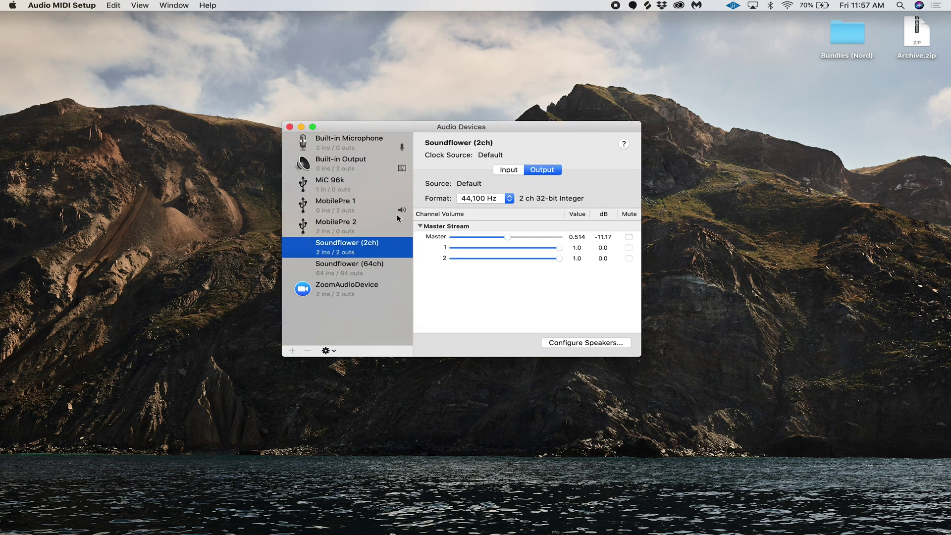
left_click(174, 6)
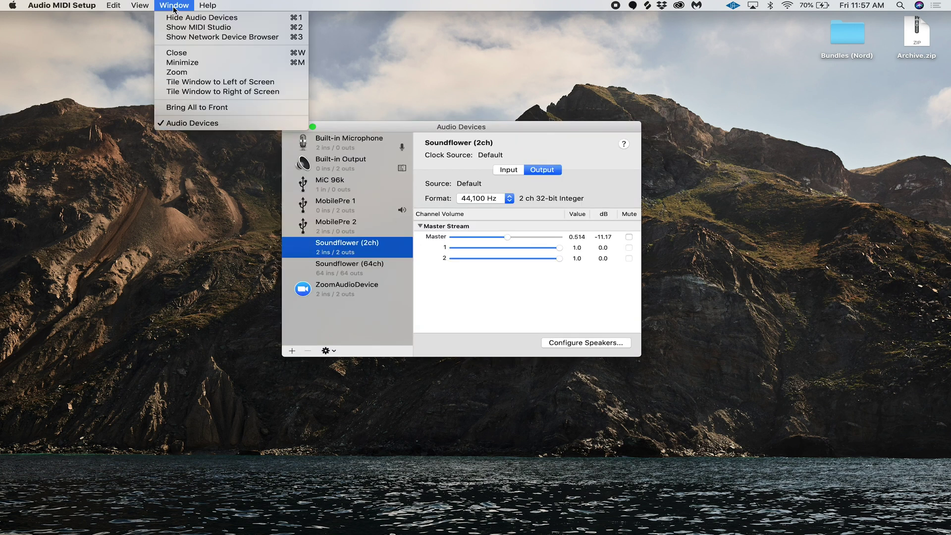
left_click(181, 27)
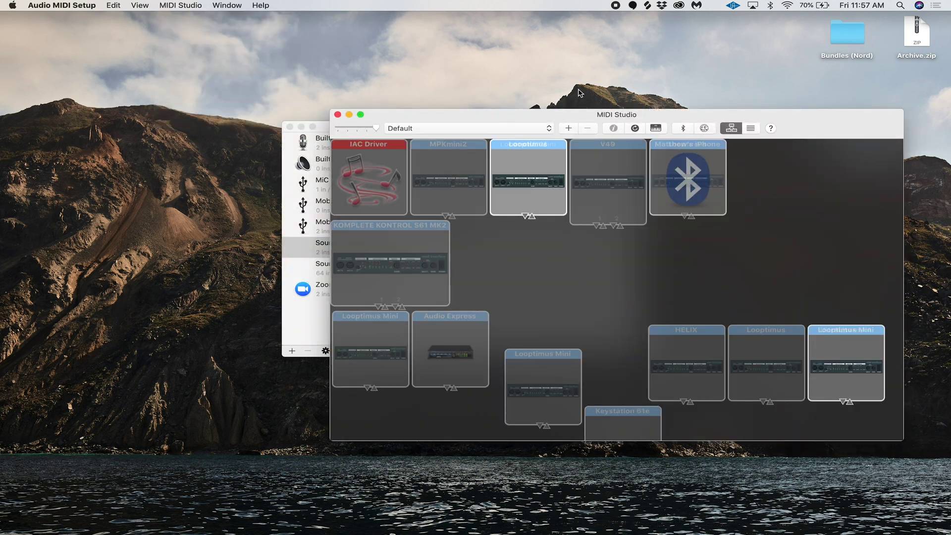
left_click(703, 128)
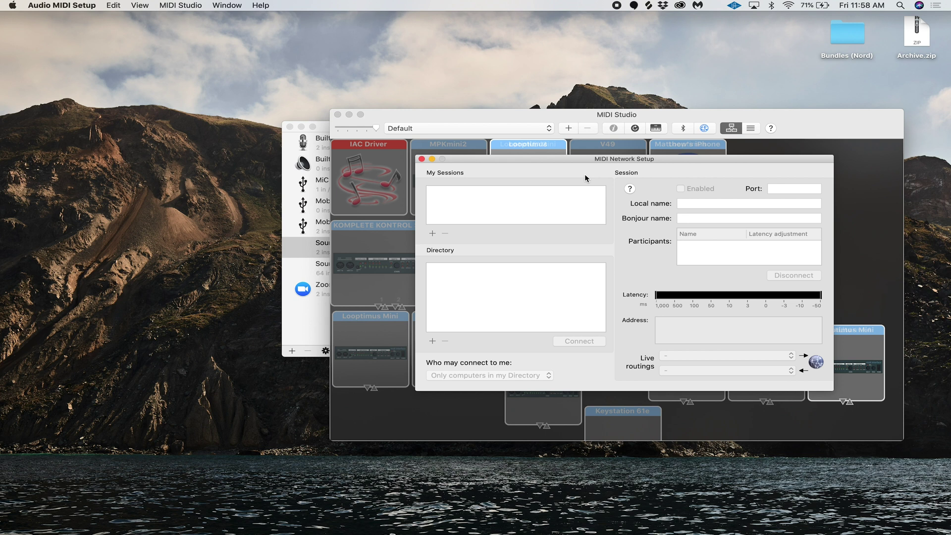
- Add a network session named 'Lightkey', enable it, and let Anyone connect
left_click(432, 233)
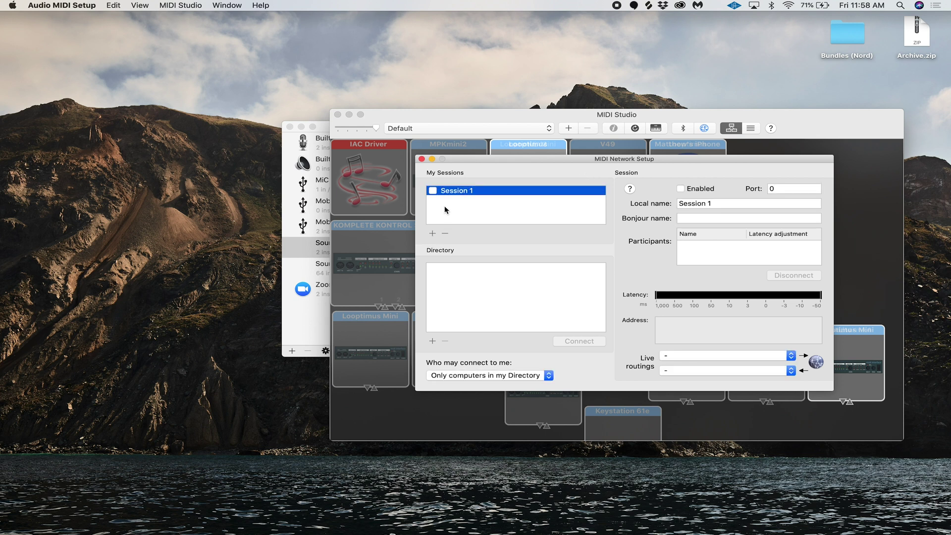
double_click(454, 192)
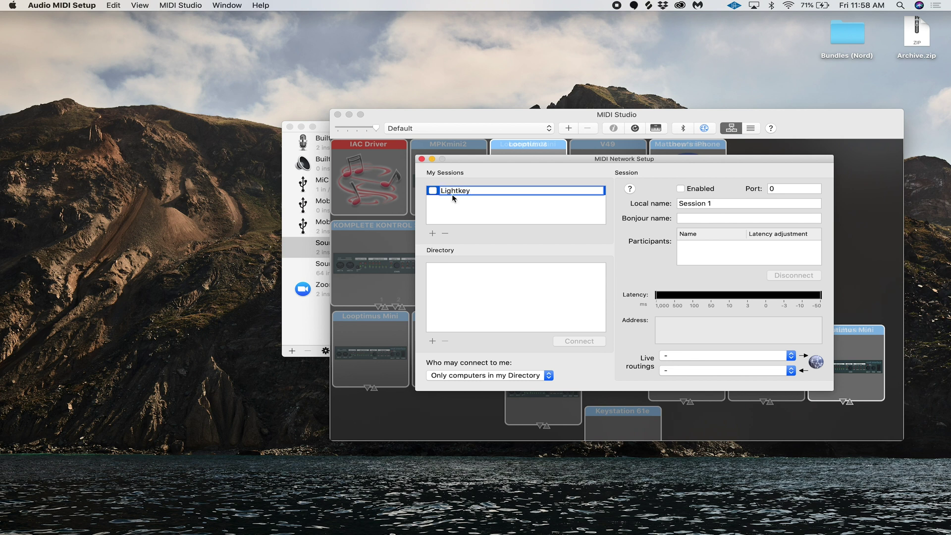
type("Lightkey")
key("Return")
left_click(432, 191)
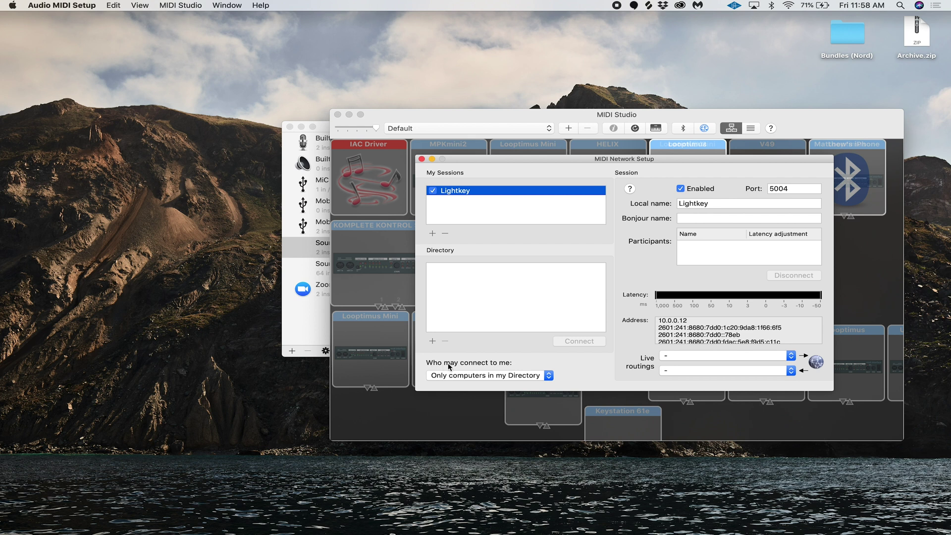
left_click(480, 375)
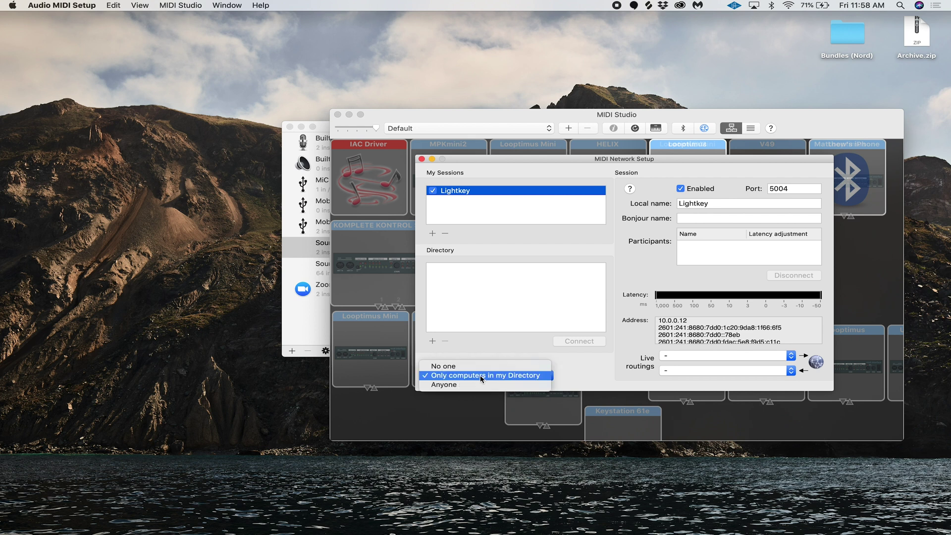
left_click(444, 385)
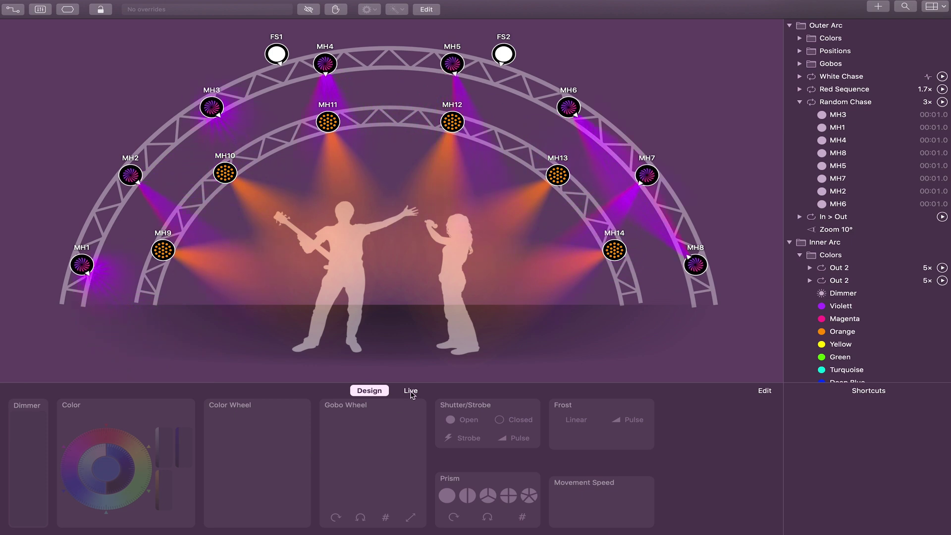
- In Live, try the Turquoise, Red, Yellow Lightning and Green Beams cues, ending on Red Mirrored
left_click(411, 391)
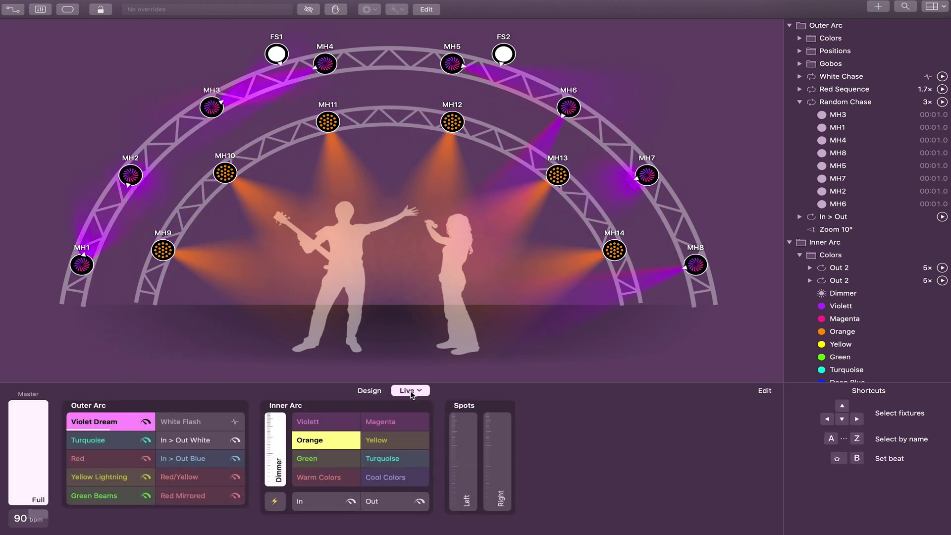
left_click(104, 443)
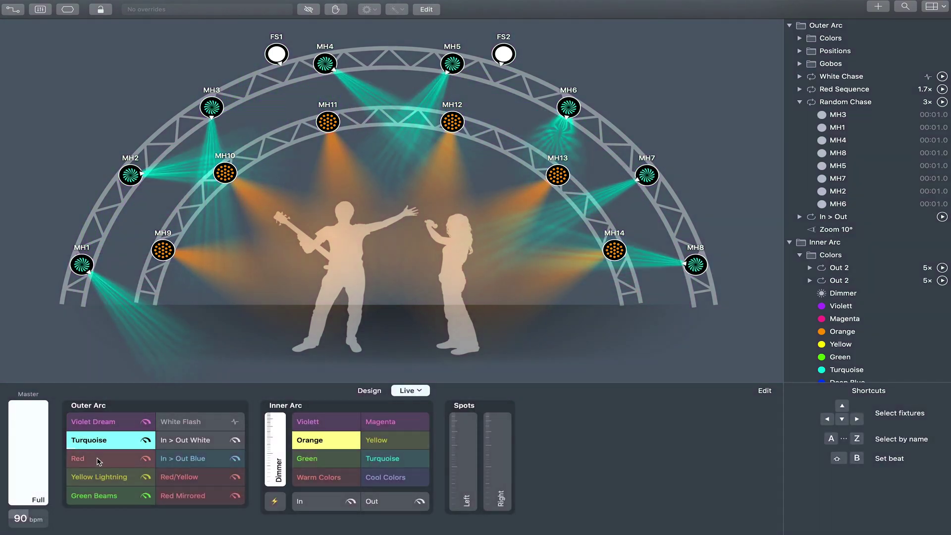
left_click(97, 461)
left_click(99, 477)
left_click(99, 495)
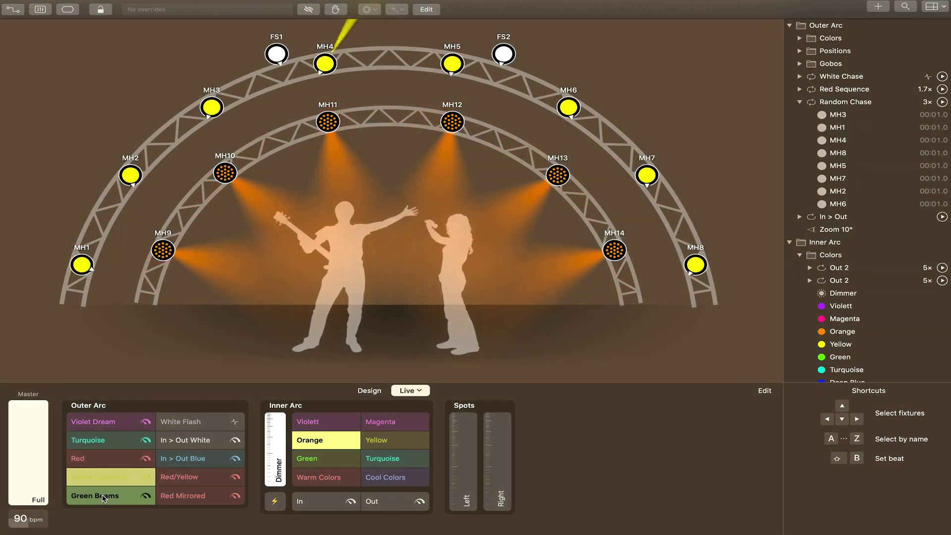
left_click(186, 495)
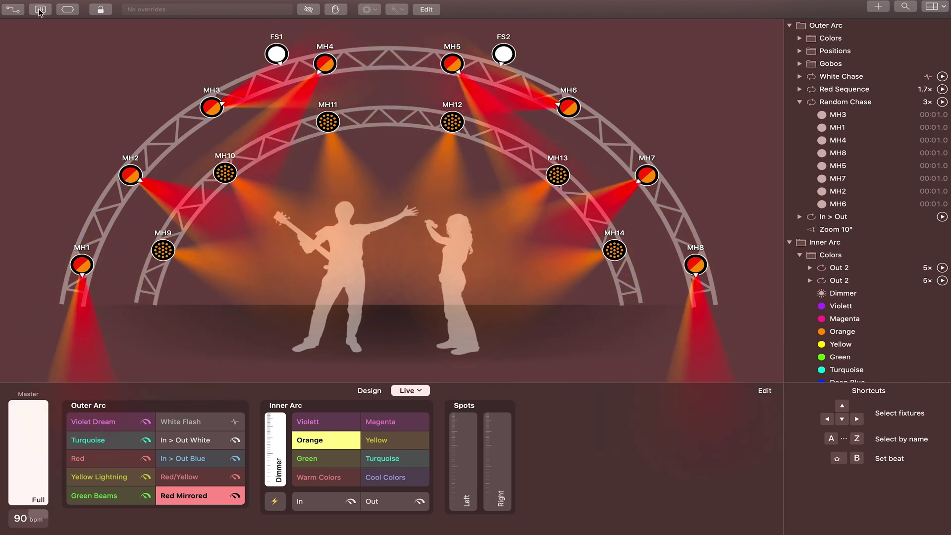
- Open External Control and confirm Network Lightkey is the MIDI input and output port in Preferences
left_click(40, 10)
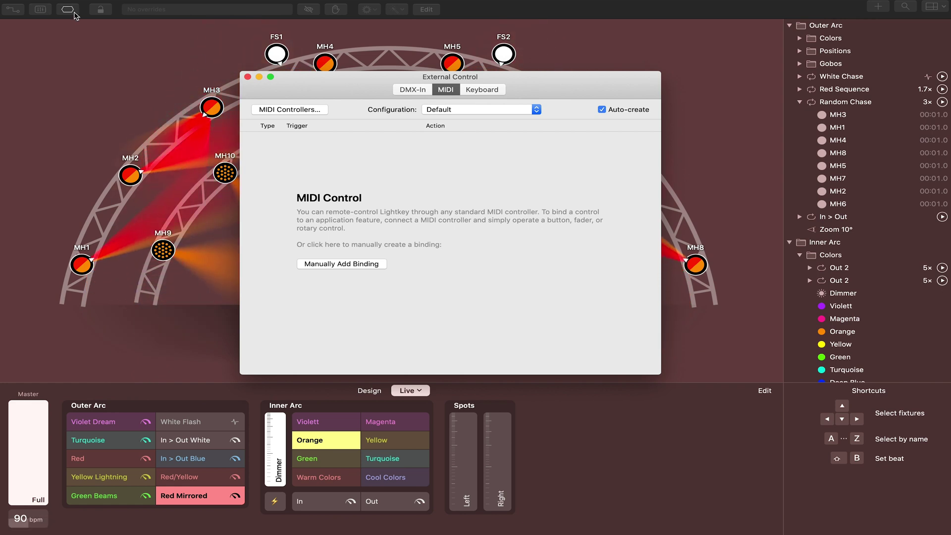
left_click(292, 110)
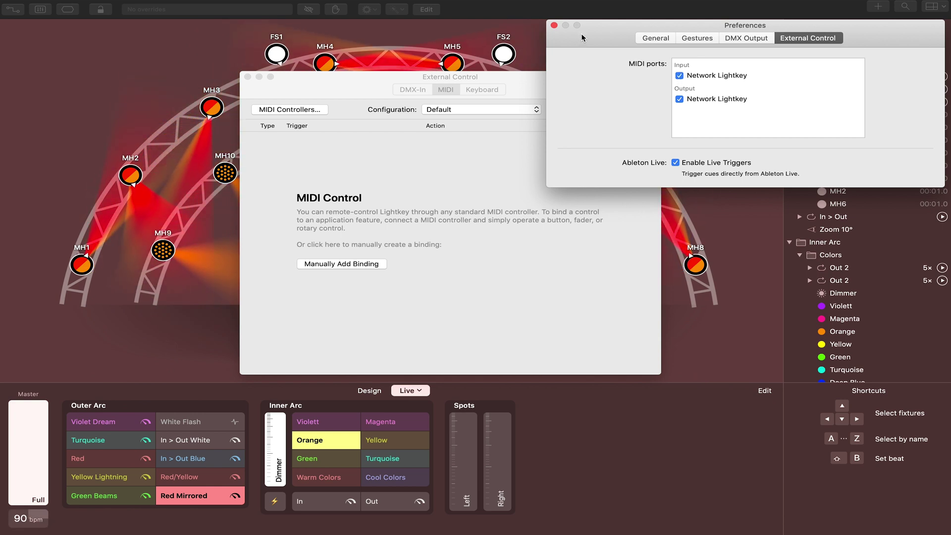
left_click(554, 26)
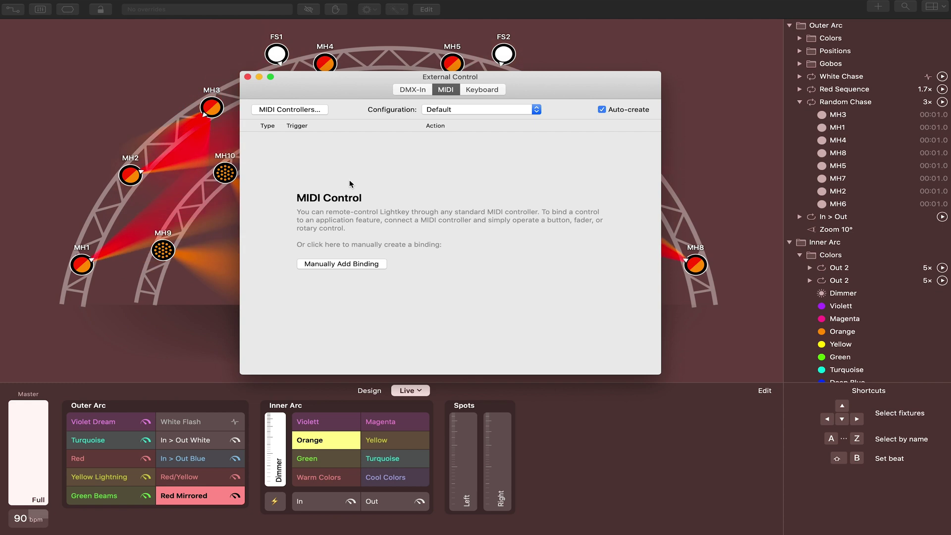
- Manually add a binding with trigger Note On/Off, Channel 1, Note C-2
left_click(331, 264)
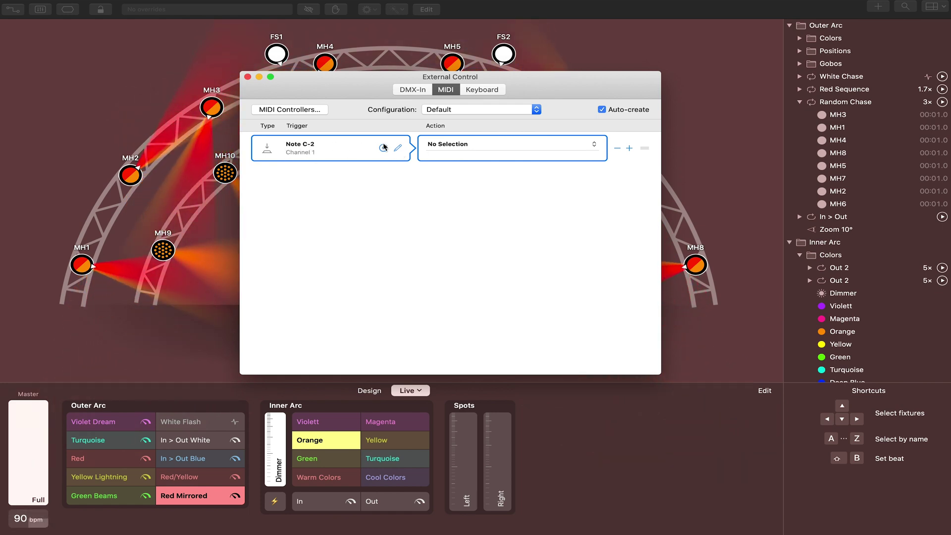
left_click(398, 148)
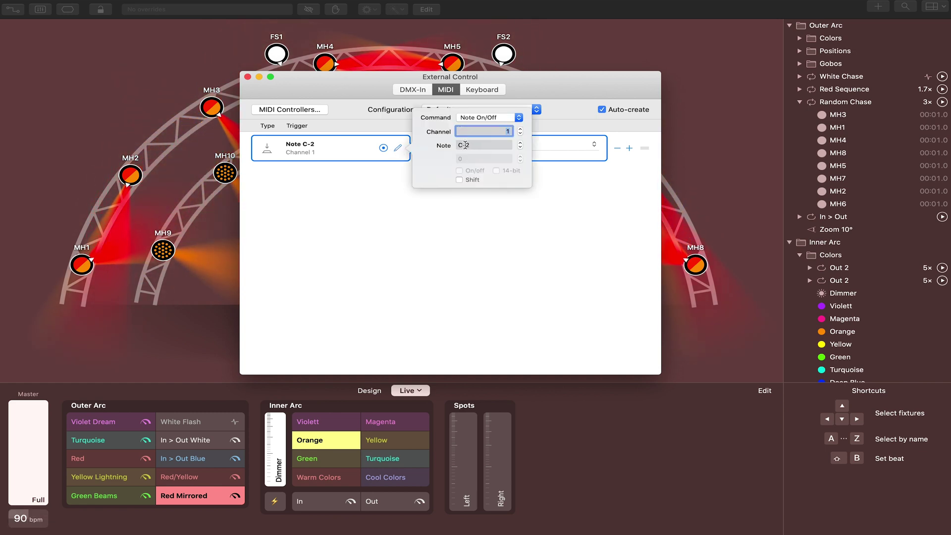
left_click(476, 118)
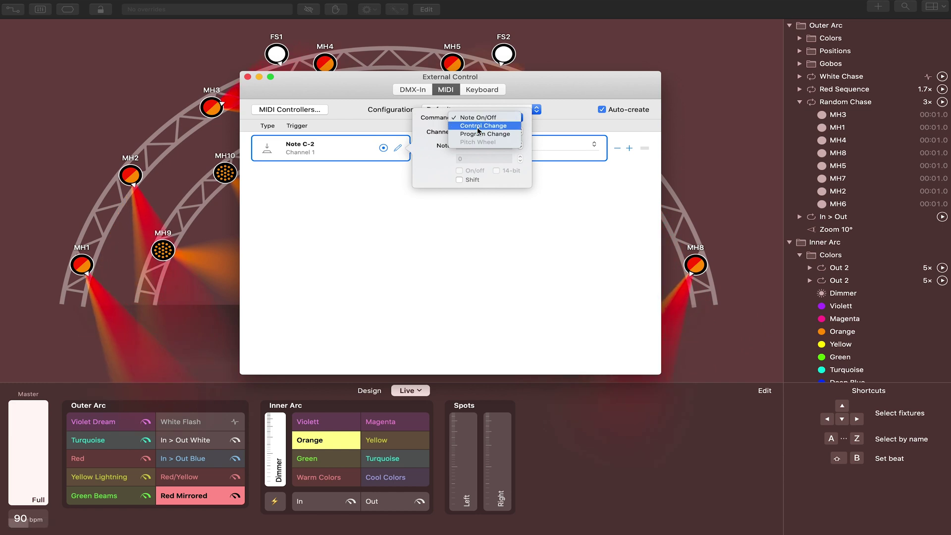
left_click(476, 118)
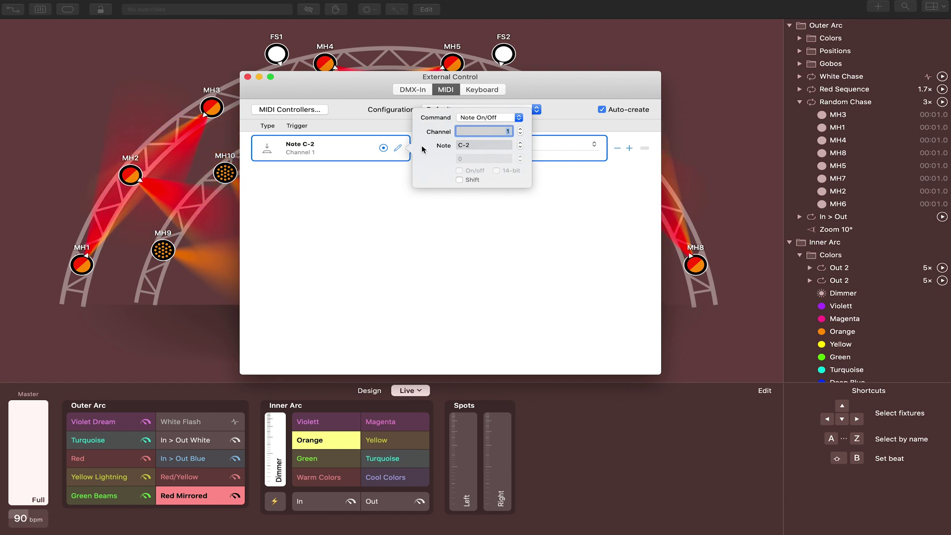
left_click(350, 153)
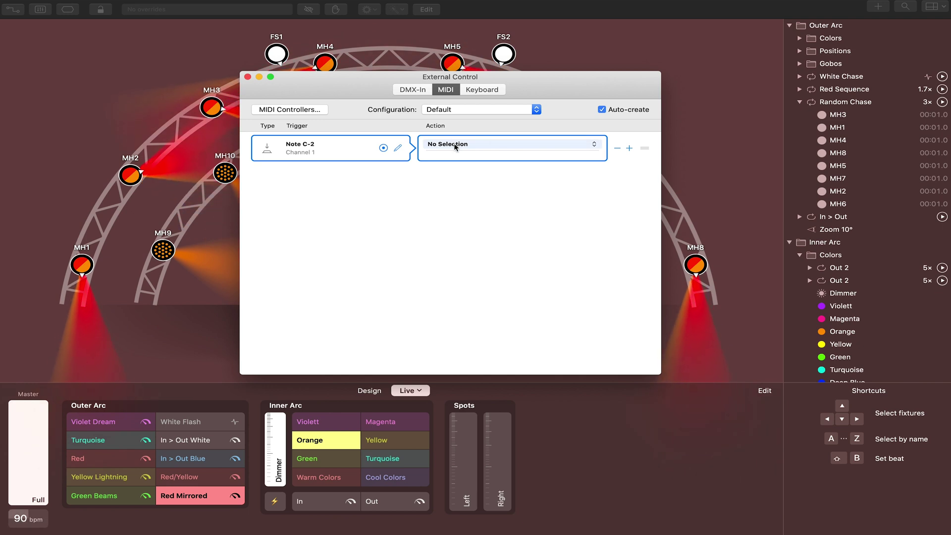
- Set the C-2 binding's action to Activate/Deactivate Cue Red Mirrored, and add a second binding
left_click(499, 145)
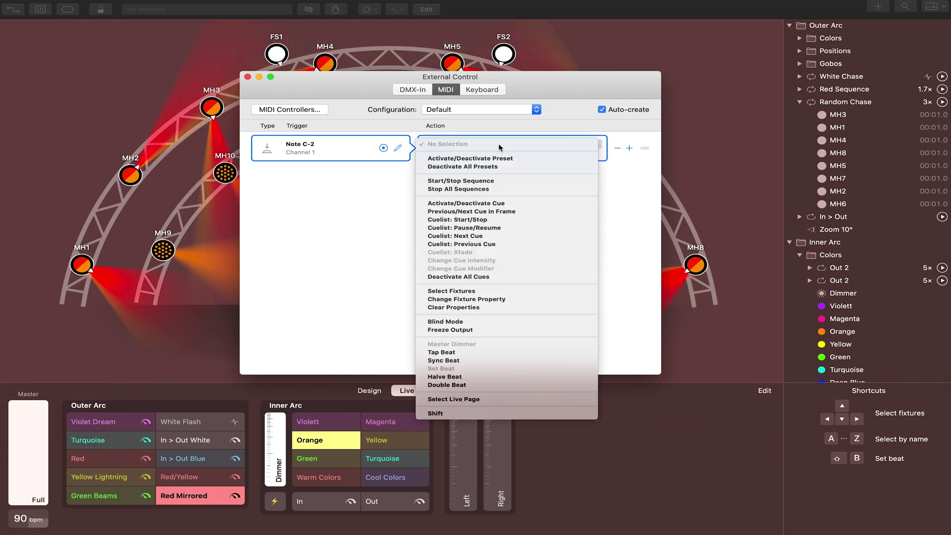
left_click(471, 203)
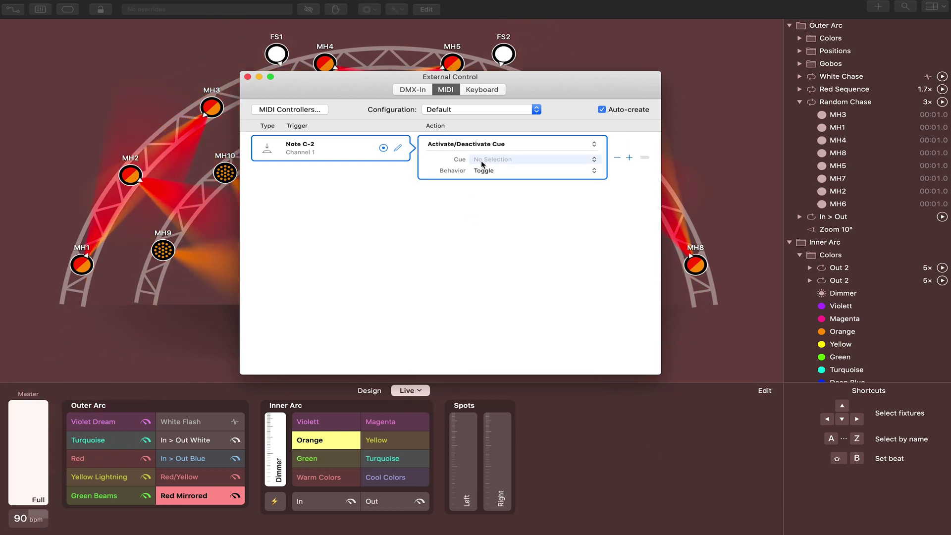
left_click(505, 162)
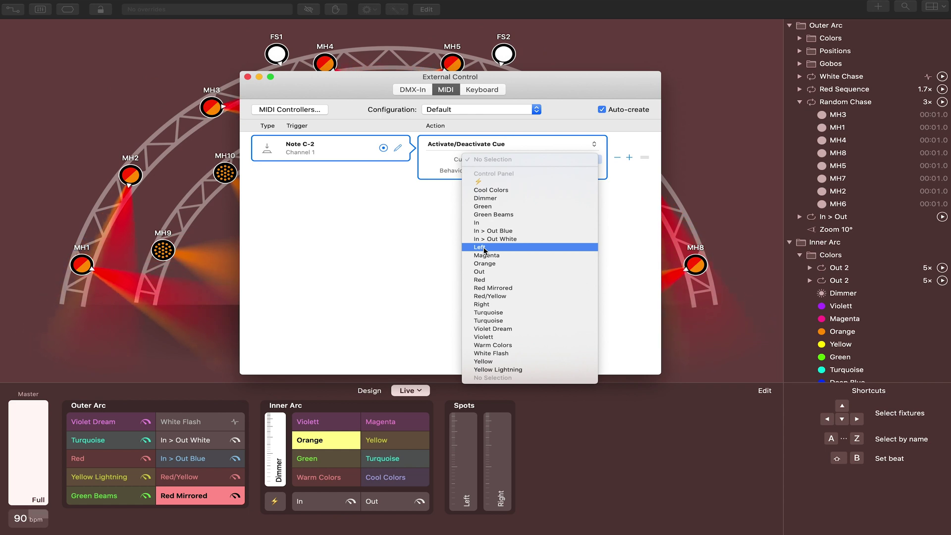
left_click(487, 291)
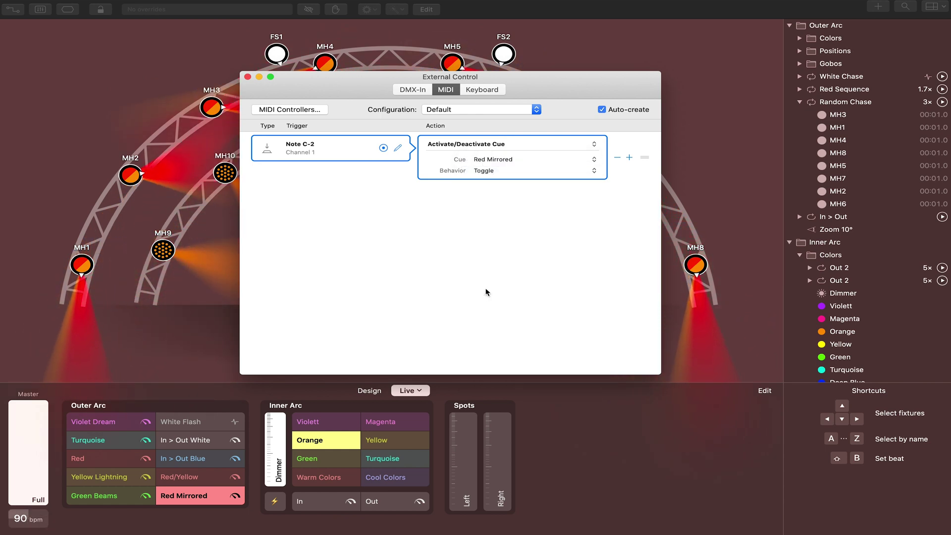
left_click(629, 157)
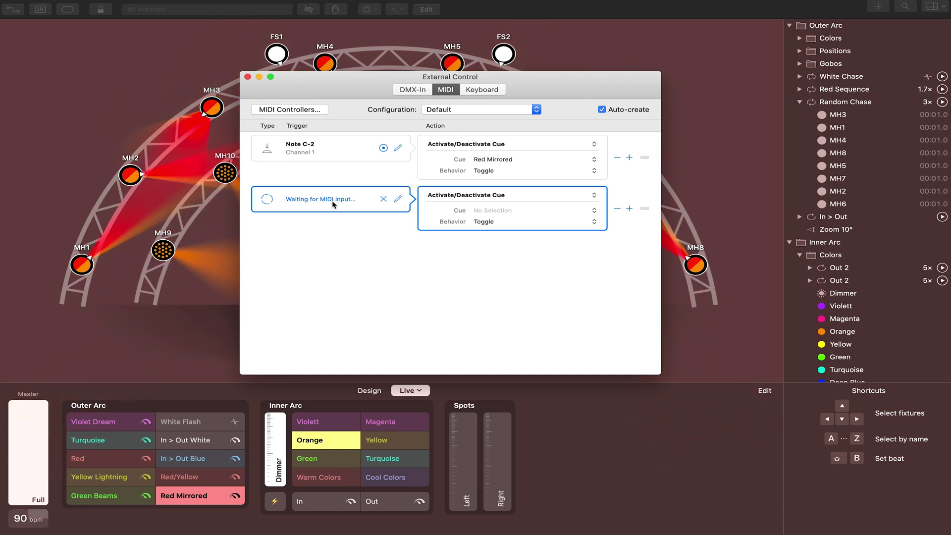
- Give the second binding trigger Note C#-2 on Channel 1 and the Violet Dream cue
left_click(398, 199)
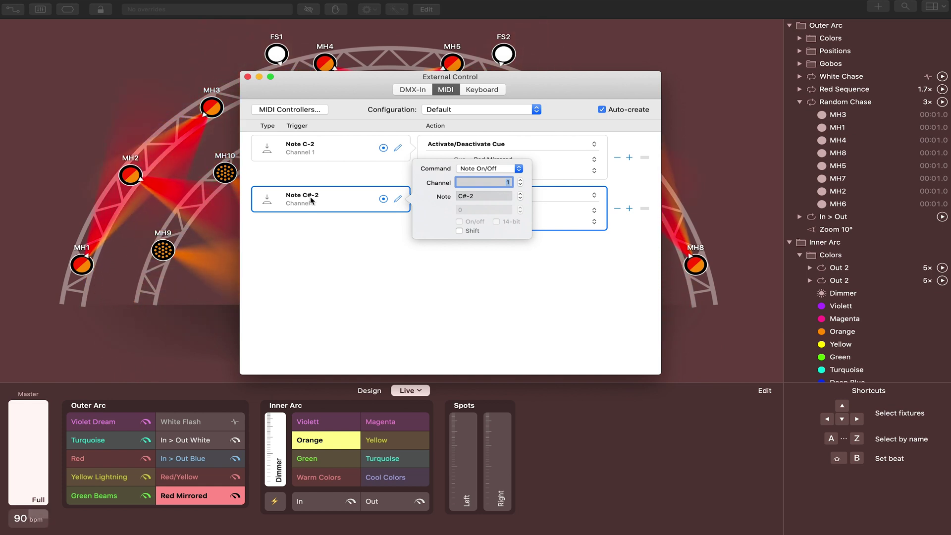
key("Return")
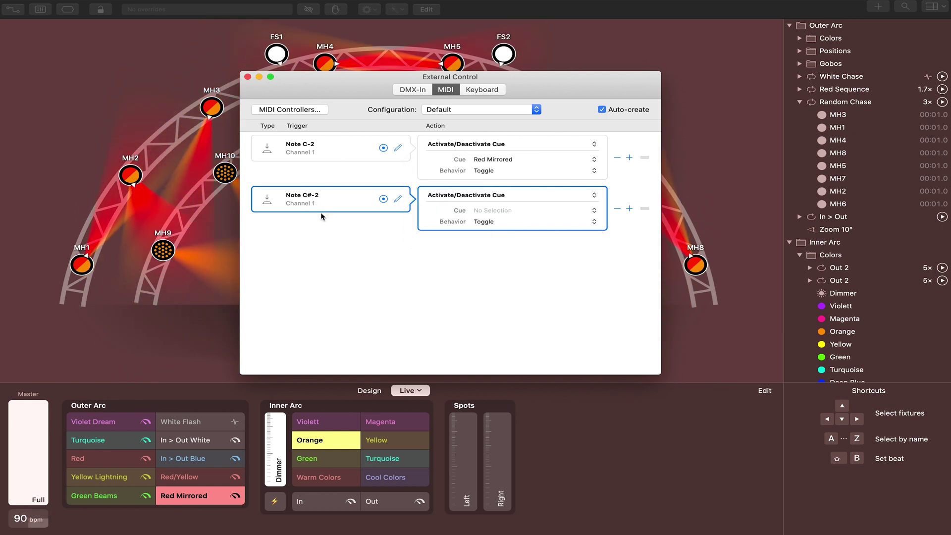
left_click(497, 214)
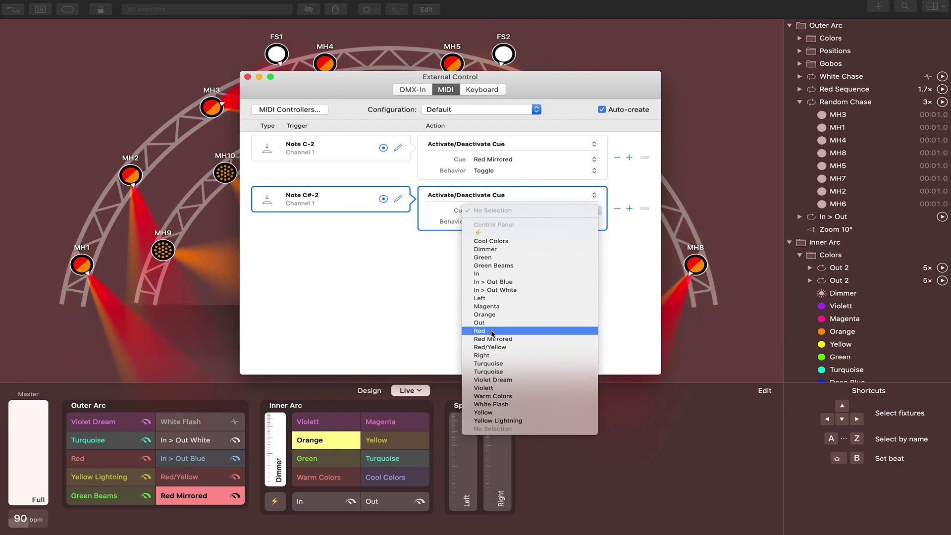
left_click(491, 380)
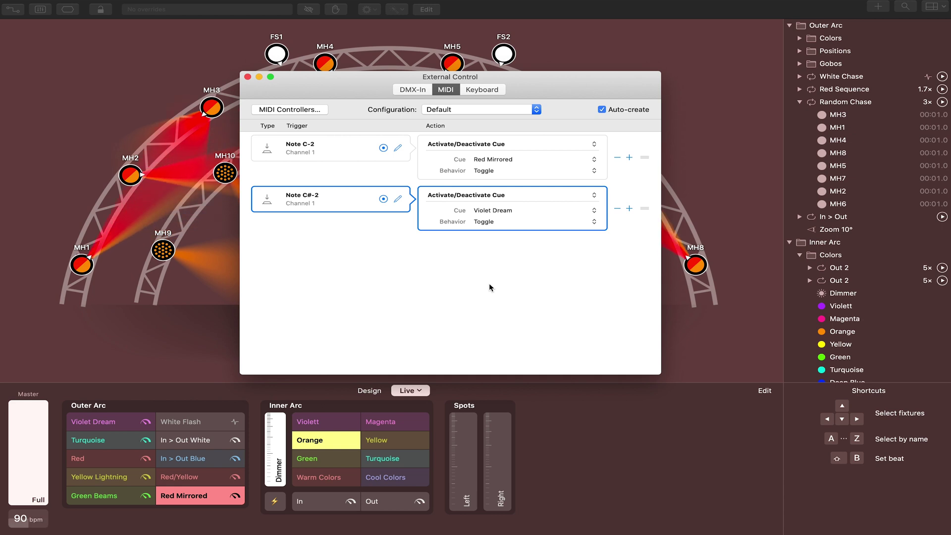